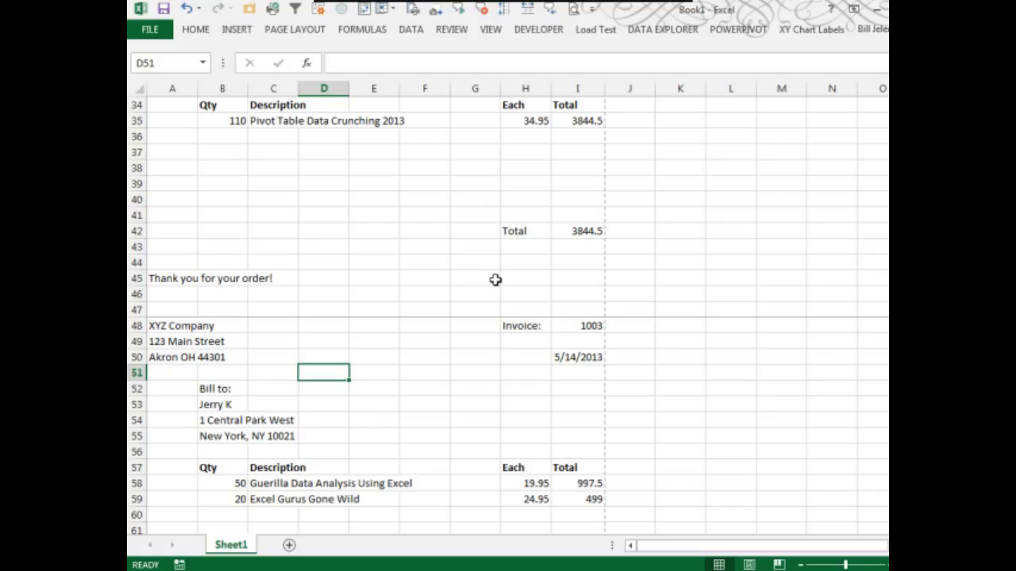
{"action": "scroll", "coordinate": [482, 275], "scroll_direction": "down", "scroll_amount": 20}
{"action": "scroll", "coordinate": [482, 276], "scroll_direction": "up", "scroll_amount": 4}
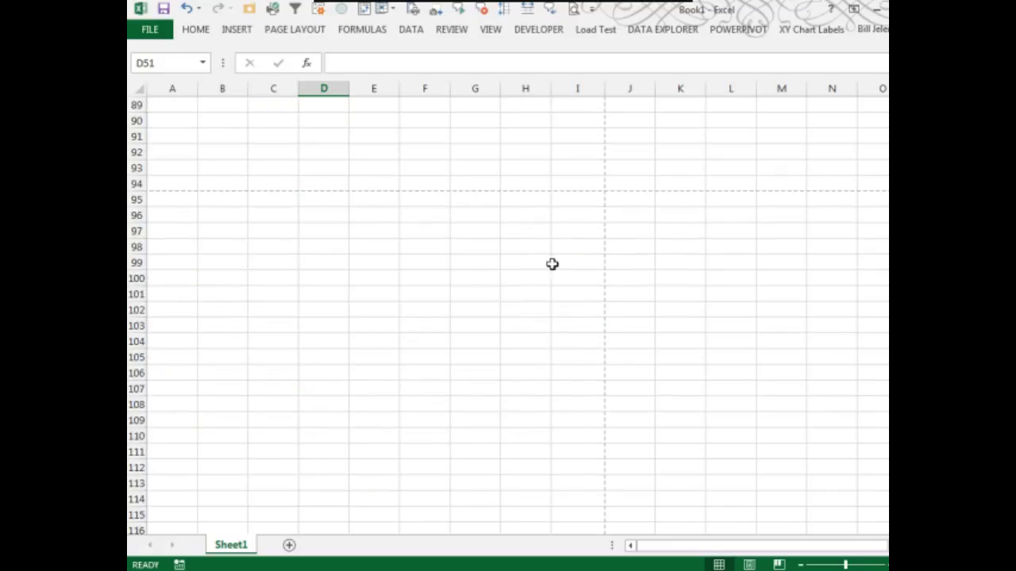
{"action": "scroll", "coordinate": [508, 310], "scroll_direction": "up", "scroll_amount": 20}
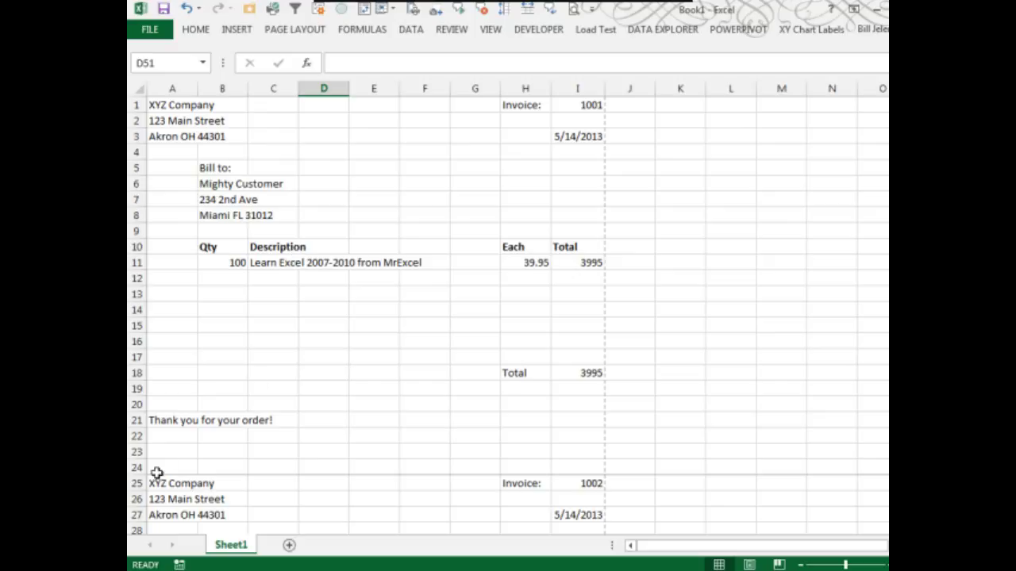
{"action": "scroll", "coordinate": [281, 482], "scroll_direction": "down", "scroll_amount": 4}
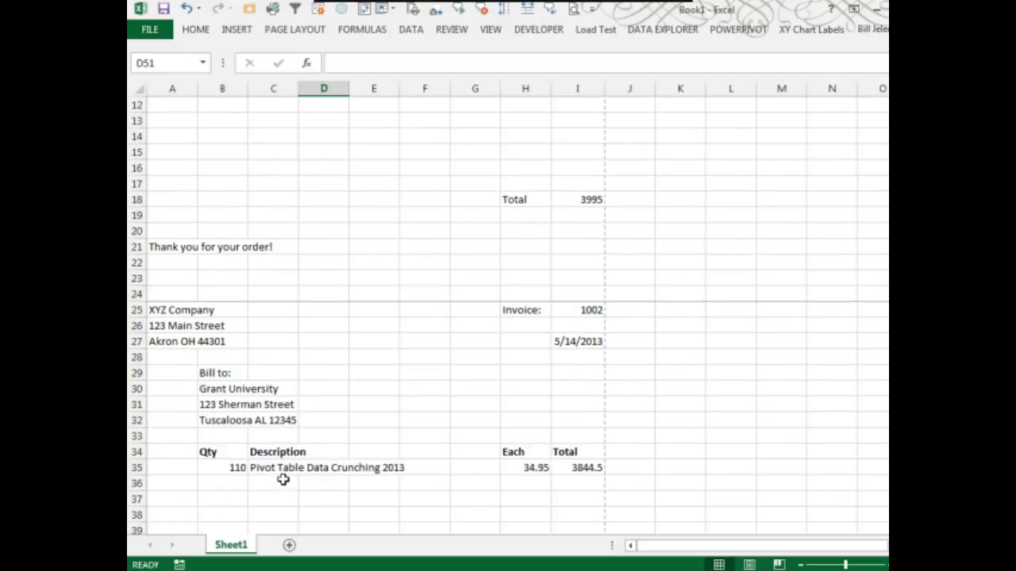
{"action": "scroll", "coordinate": [282, 480], "scroll_direction": "up", "scroll_amount": 4}
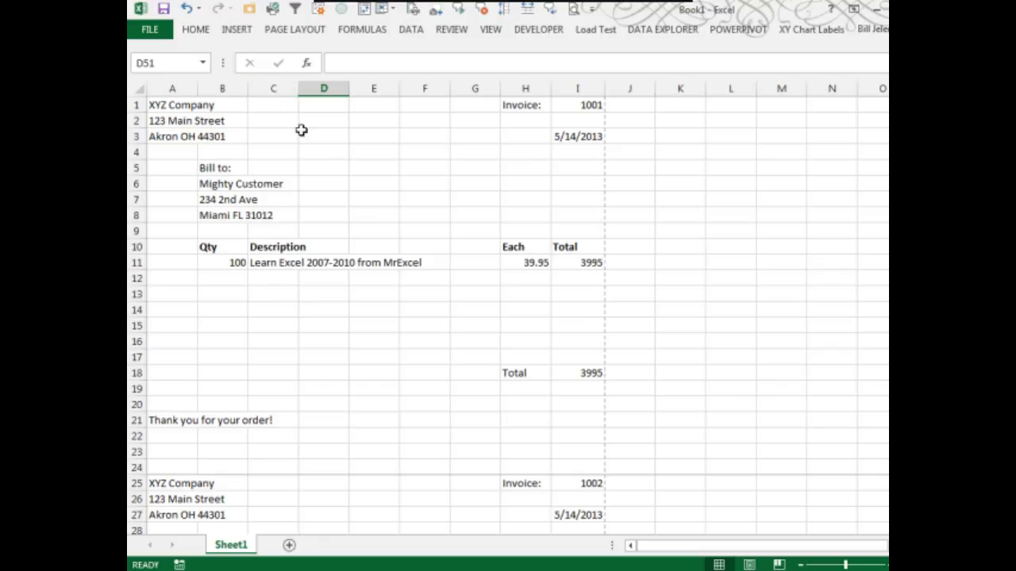
Step: Insert a blue shadowed WordArt reading SENT on the first invoice
{"action": "left_click", "coordinate": [310, 153]}
{"action": "left_click", "coordinate": [237, 30]}
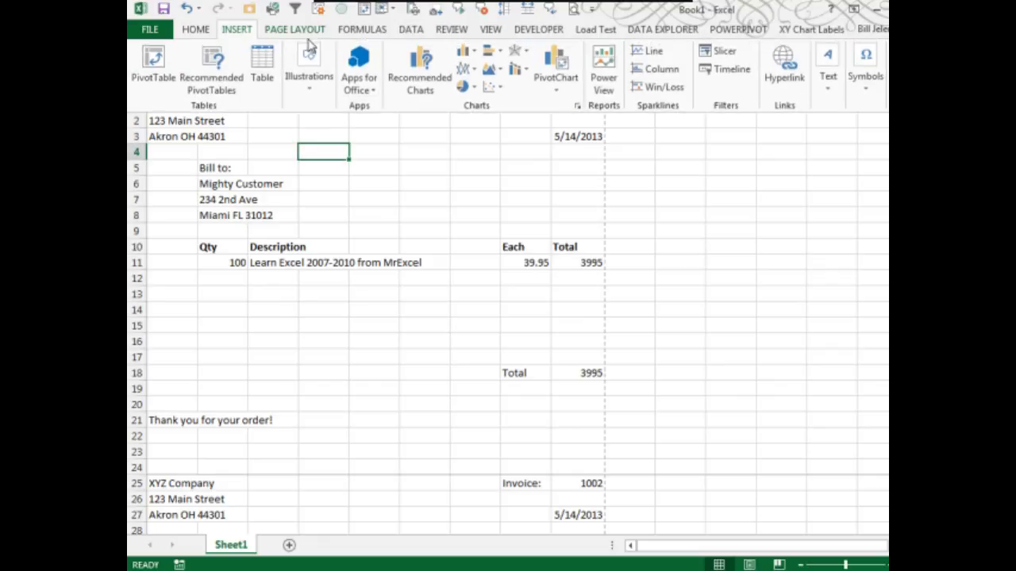
{"action": "left_click", "coordinate": [831, 92]}
{"action": "left_click", "coordinate": [831, 131]}
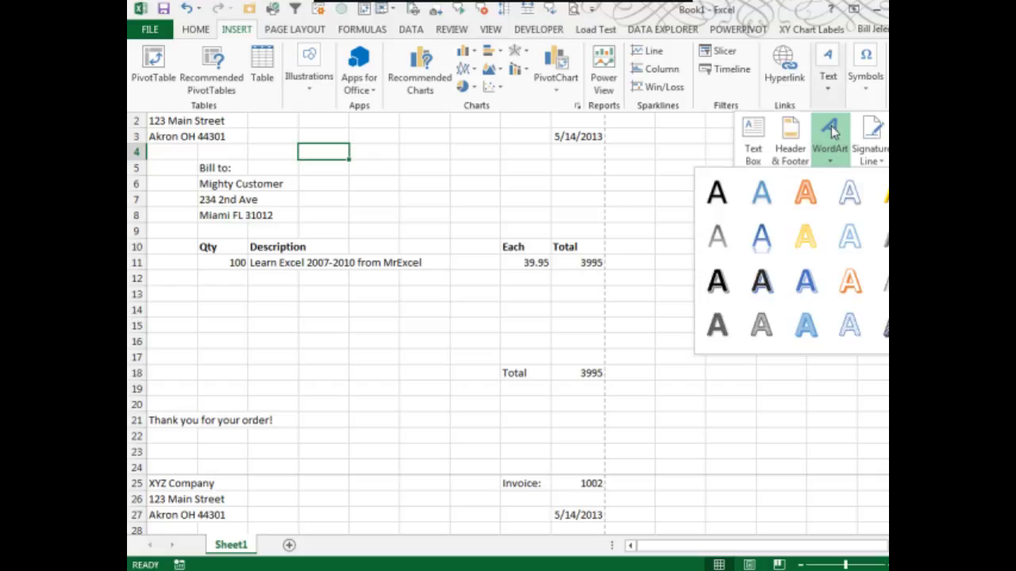
{"action": "left_click", "coordinate": [806, 284]}
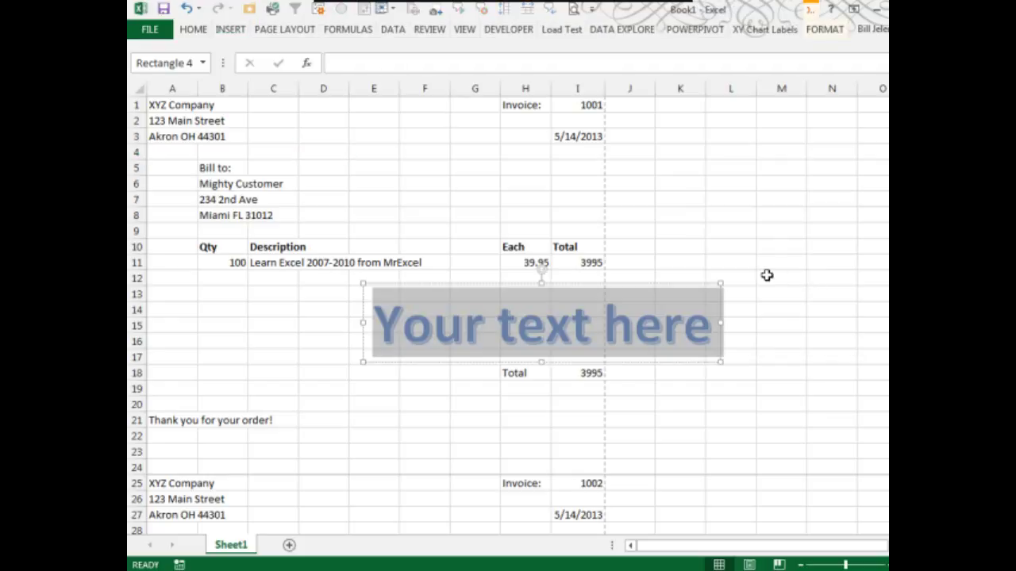
{"action": "type", "text": "SENT"}
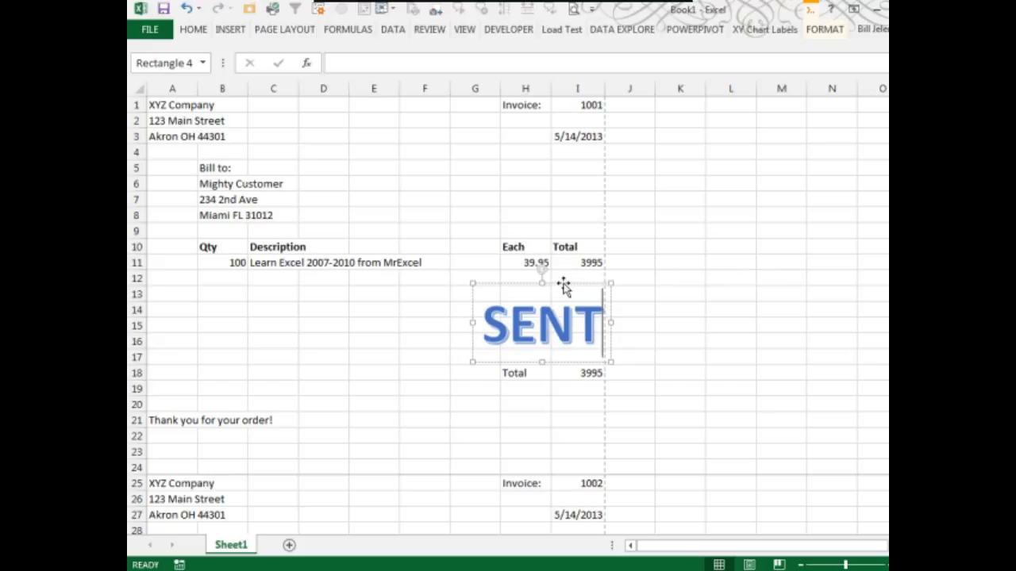
Step: Format the SENT lettering in the Broadway font with the standard red colour
{"action": "left_click_drag", "start_coordinate": [596, 321], "coordinate": [508, 321]}
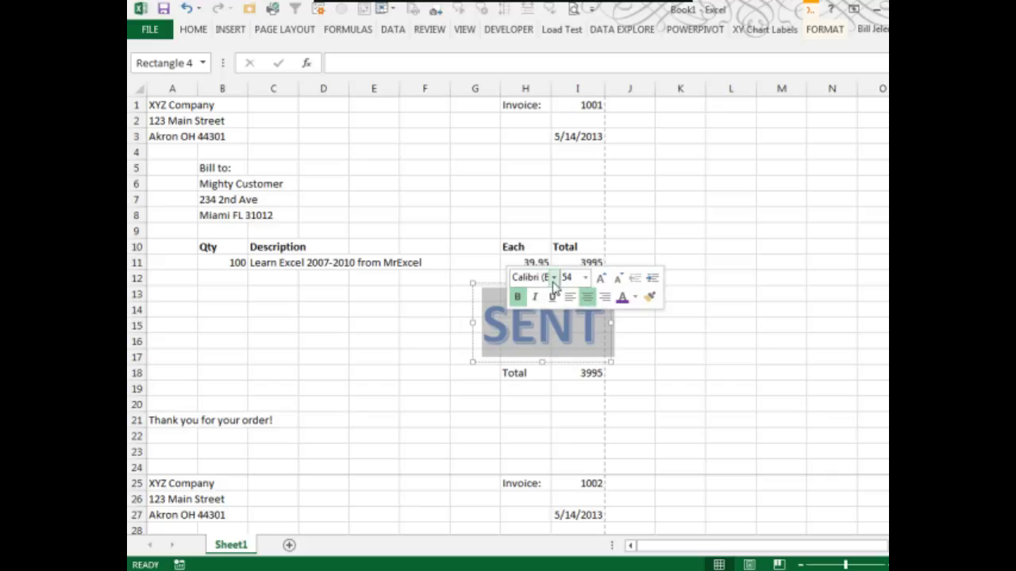
{"action": "left_click", "coordinate": [553, 277]}
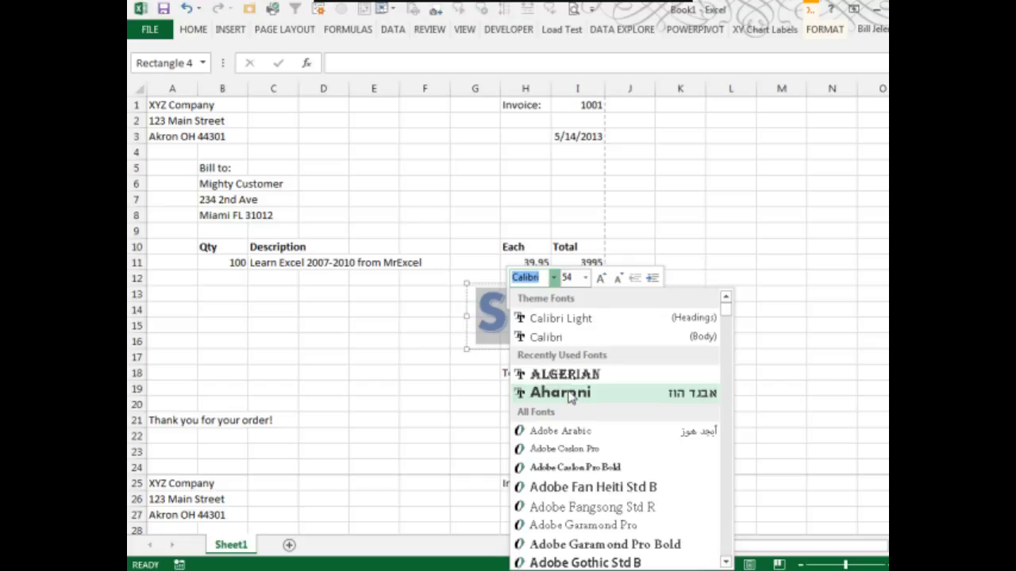
{"action": "left_click", "coordinate": [204, 32]}
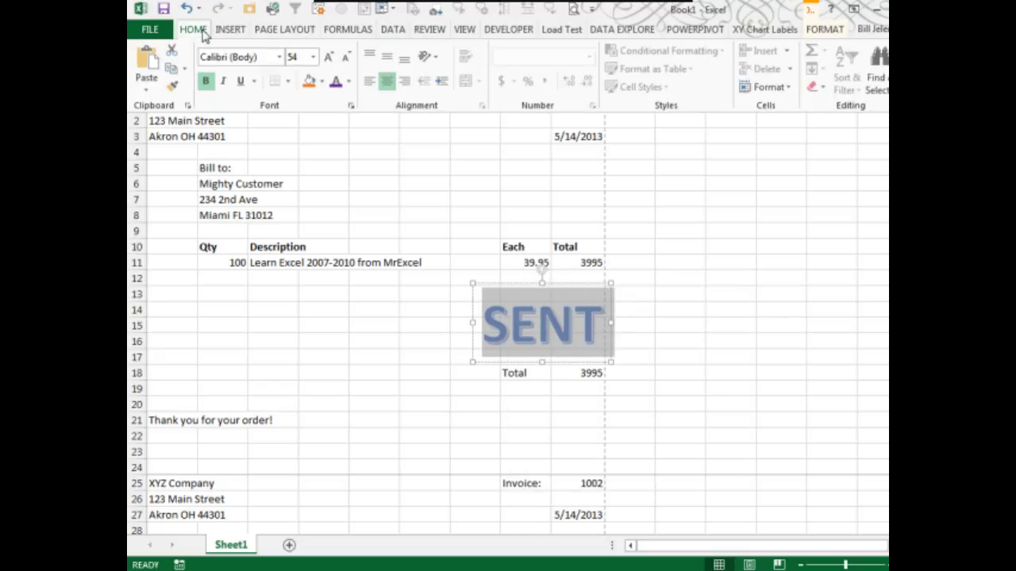
{"action": "left_click", "coordinate": [280, 56]}
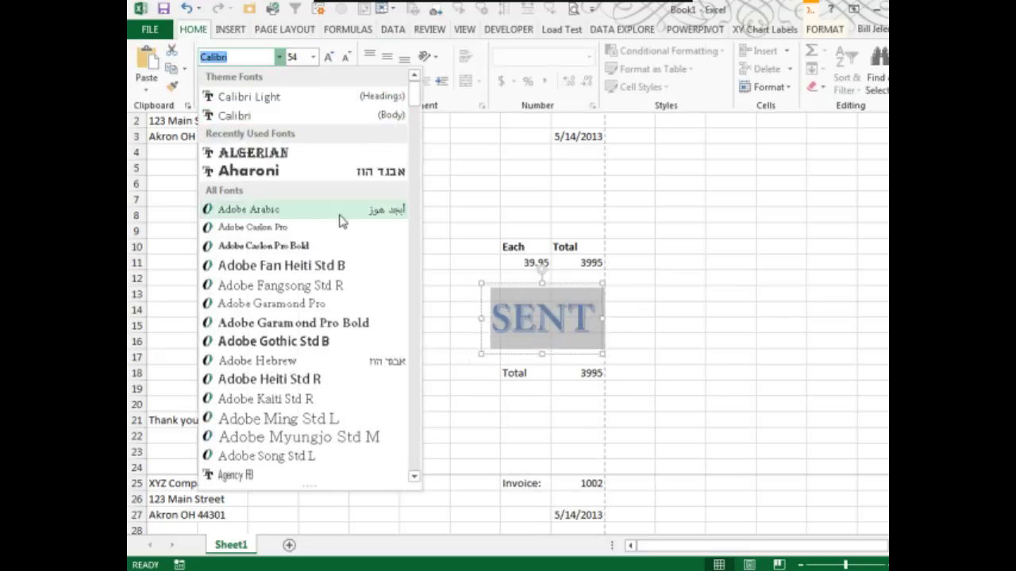
{"action": "left_click", "coordinate": [415, 297]}
{"action": "left_click", "coordinate": [413, 300]}
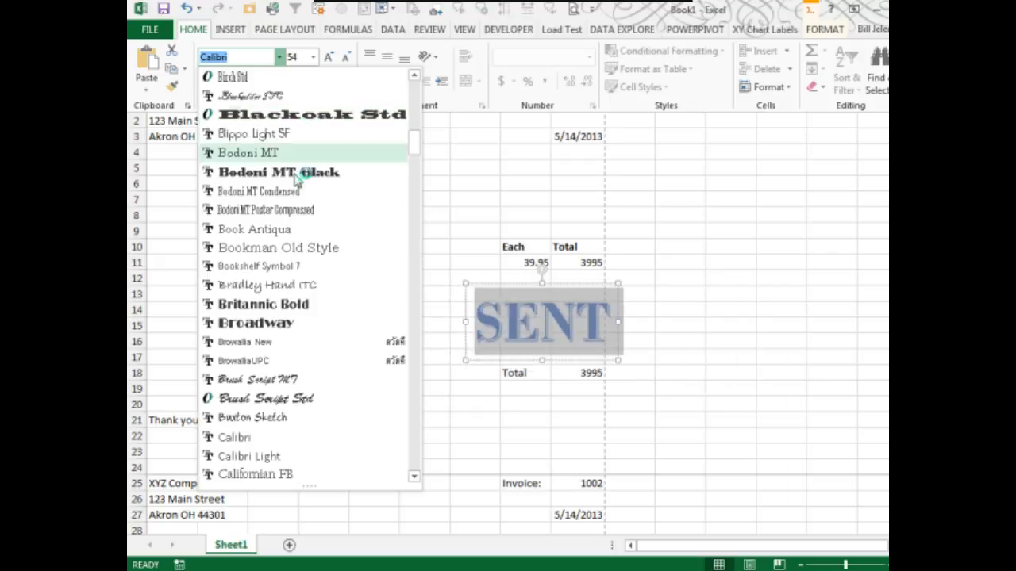
{"action": "left_click", "coordinate": [272, 325]}
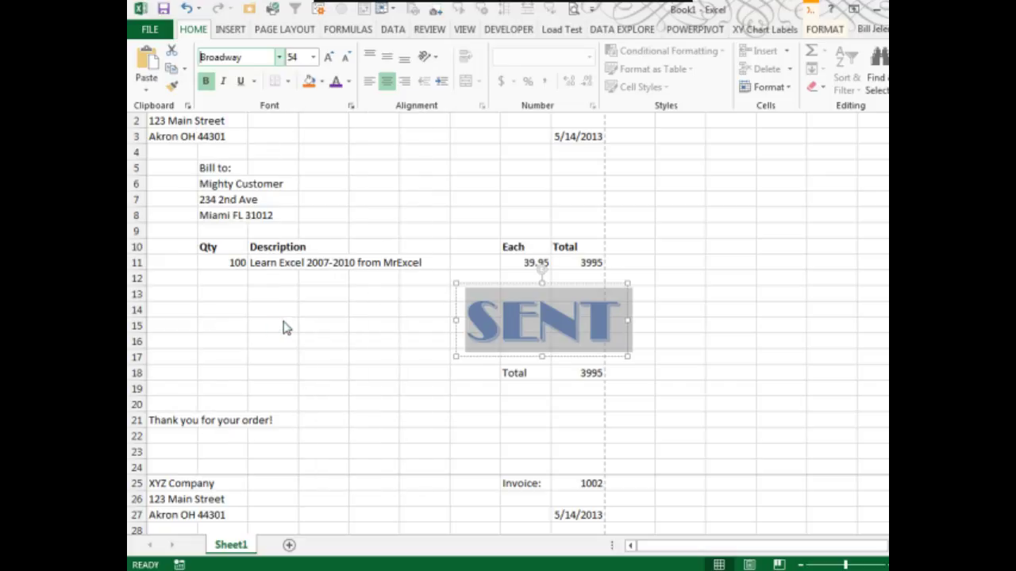
{"action": "left_click", "coordinate": [348, 82]}
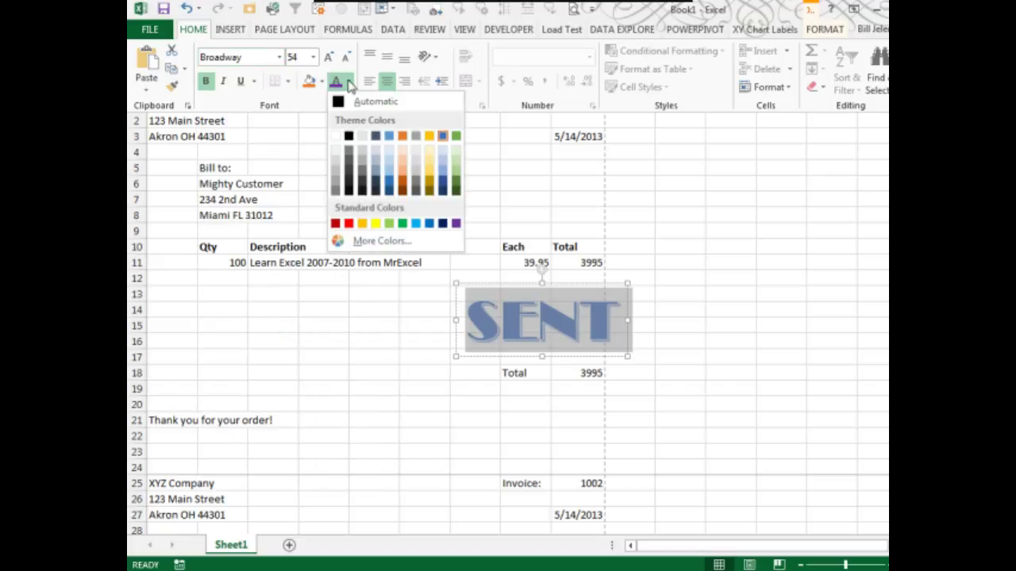
{"action": "left_click", "coordinate": [349, 223]}
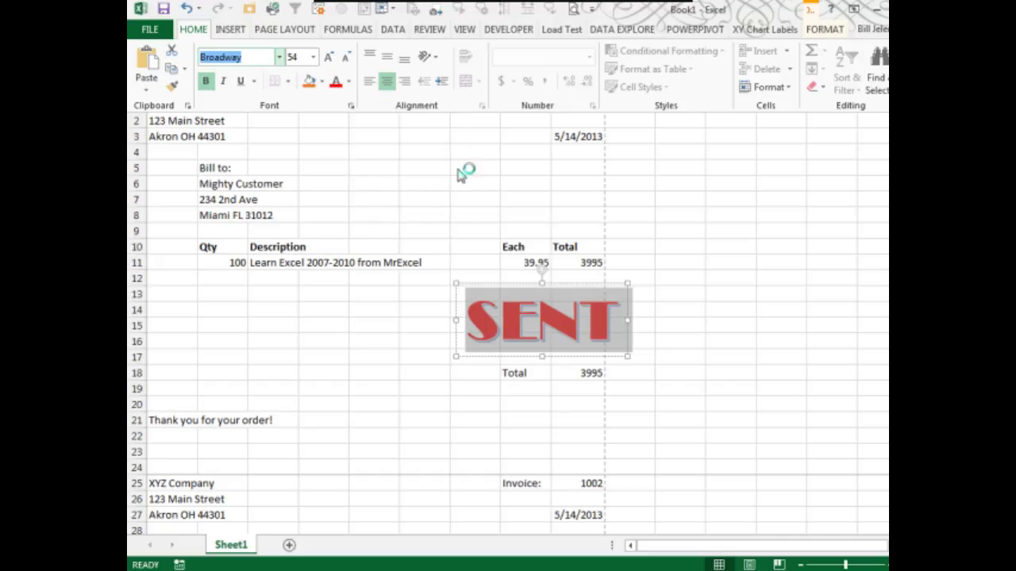
Step: Give the SENT WordArt box a red shape outline with a thicker line weight
{"action": "left_click", "coordinate": [820, 32]}
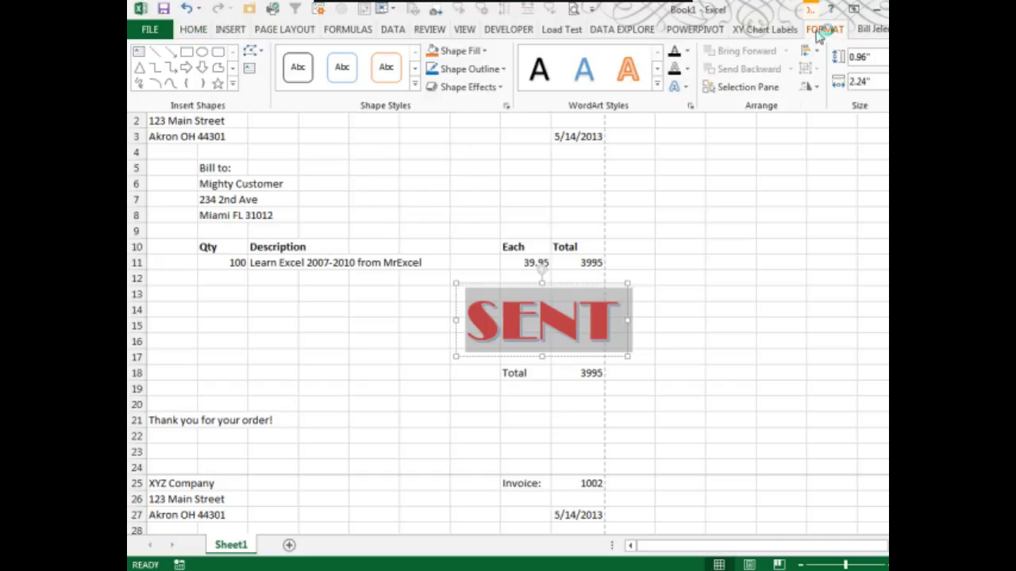
{"action": "left_click", "coordinate": [504, 70]}
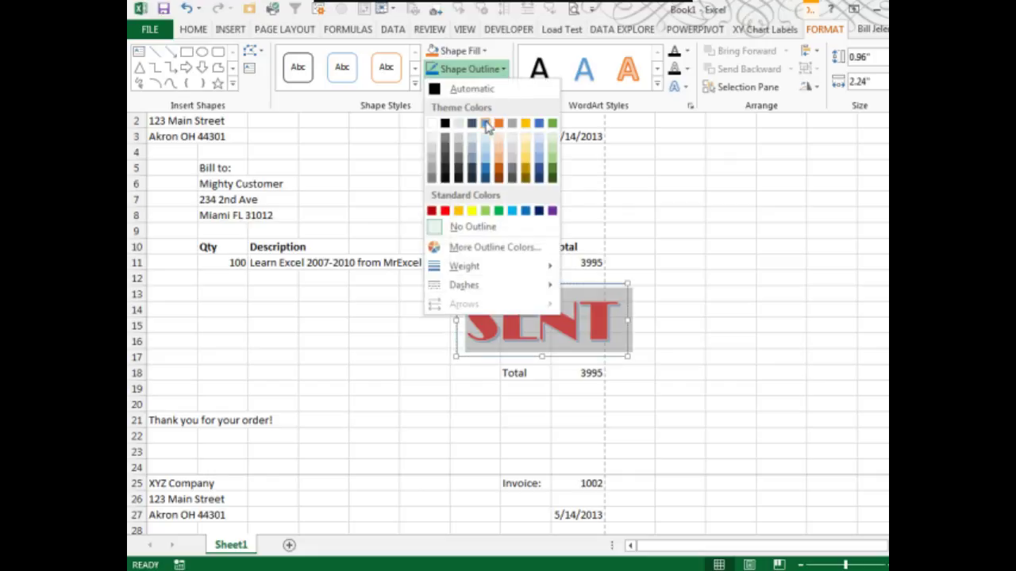
{"action": "left_click", "coordinate": [445, 211]}
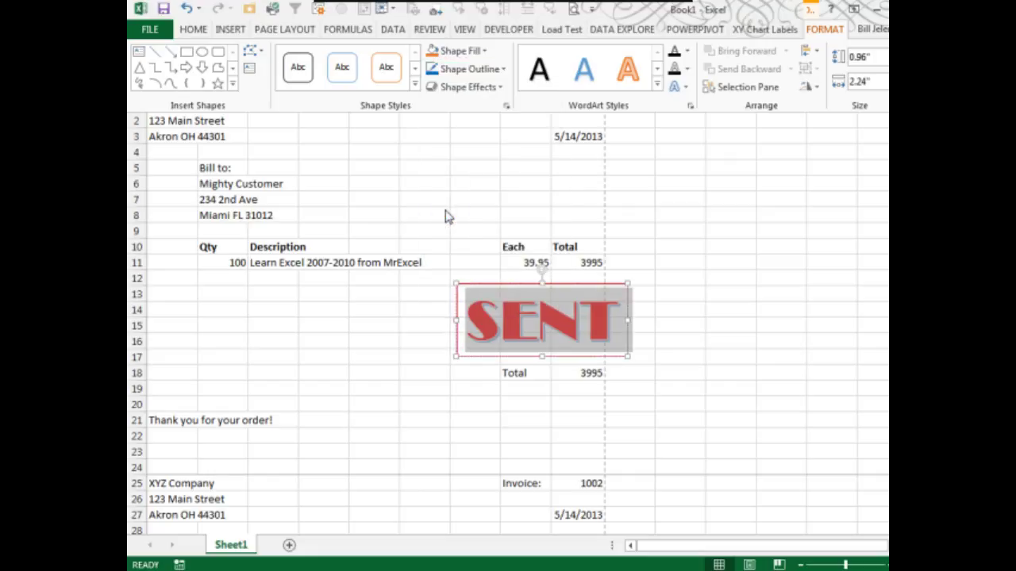
{"action": "left_click", "coordinate": [476, 69]}
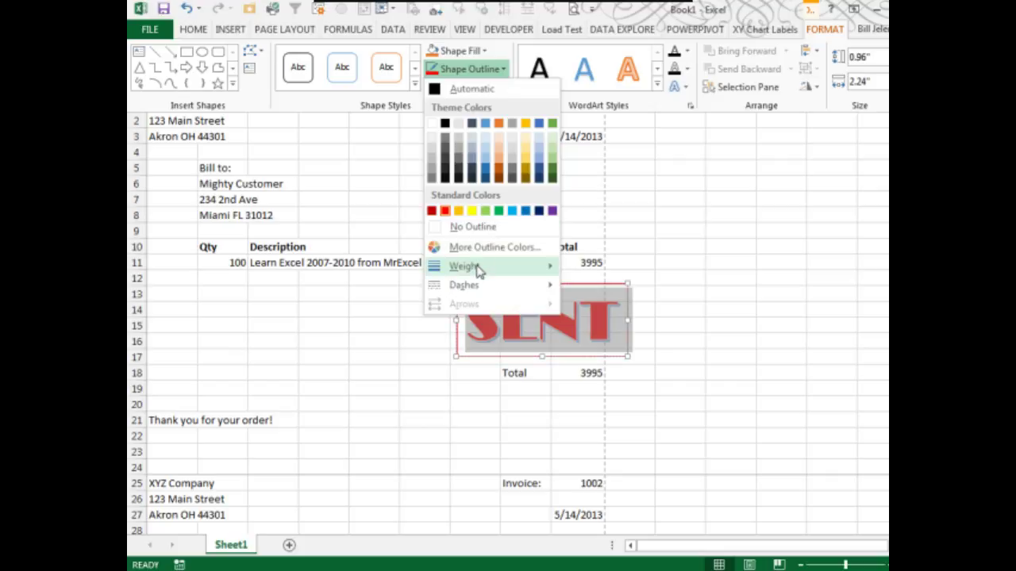
{"action": "mouse_move", "coordinate": [480, 271]}
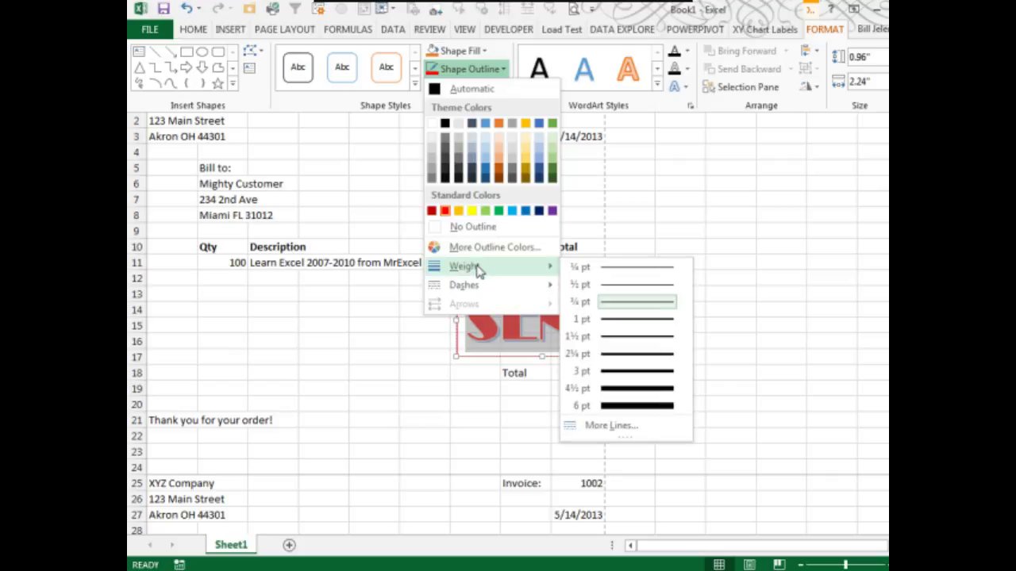
{"action": "left_click", "coordinate": [624, 363]}
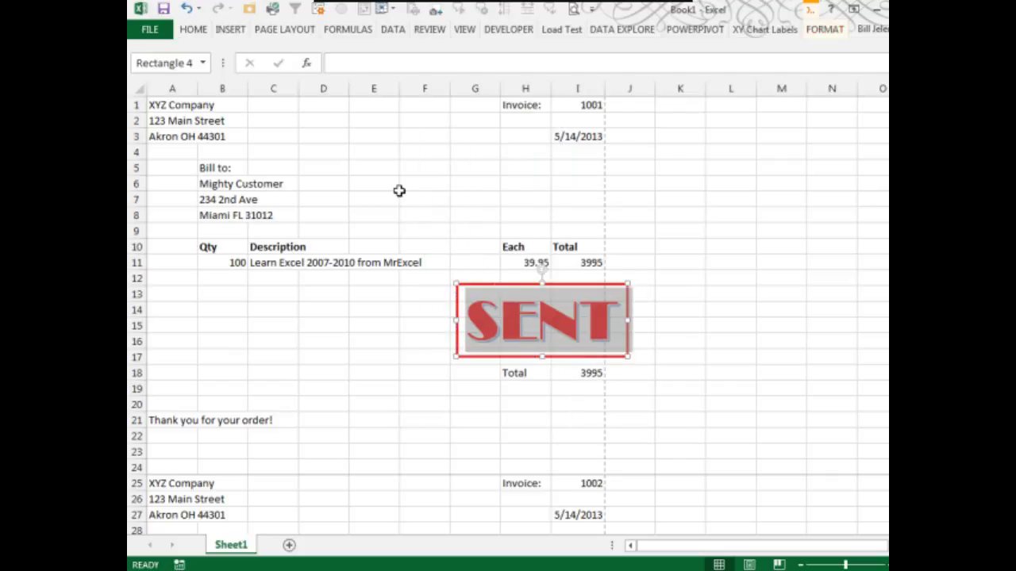
Step: Move the SENT stamp beside the first invoice's billing address and give its lettering a gold text outline
{"action": "left_click_drag", "start_coordinate": [460, 279], "coordinate": [320, 140]}
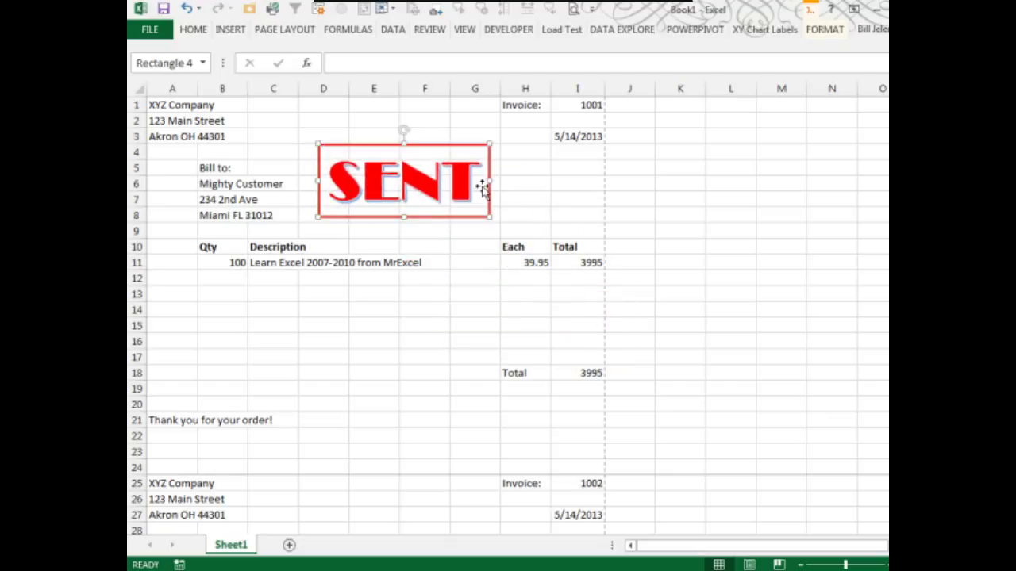
{"action": "left_click_drag", "start_coordinate": [480, 184], "coordinate": [375, 181]}
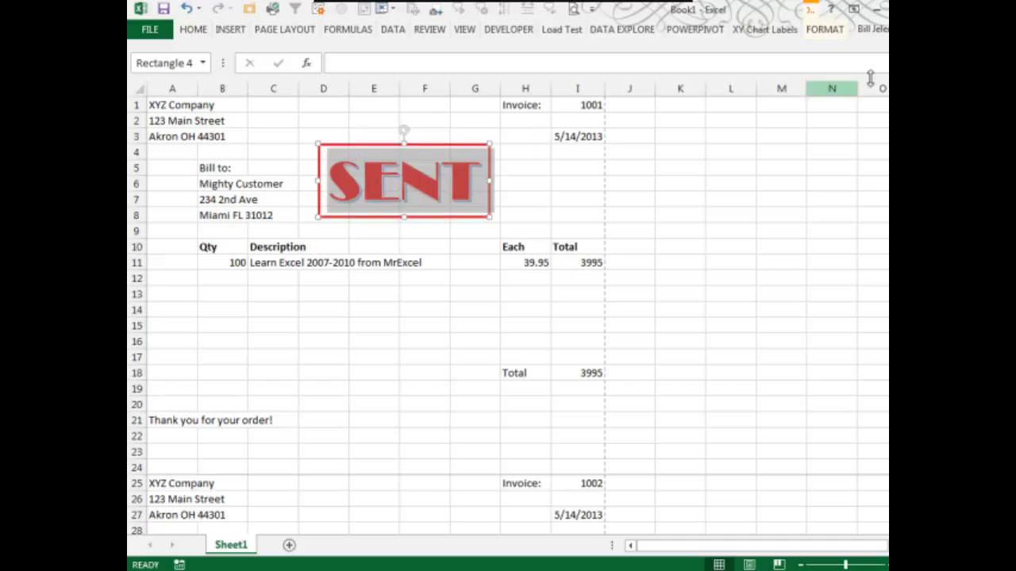
{"action": "left_click", "coordinate": [826, 29]}
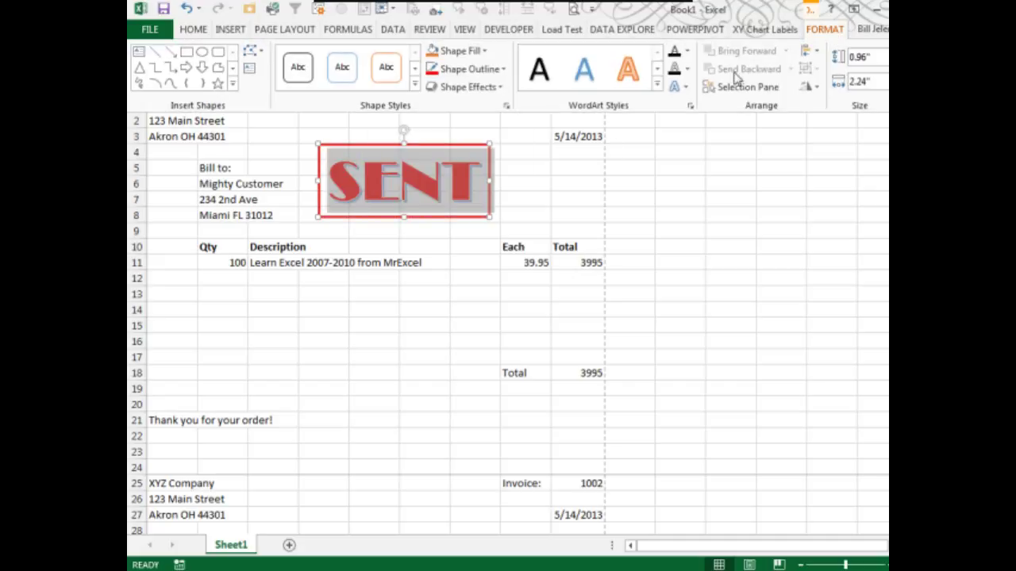
{"action": "left_click", "coordinate": [688, 70]}
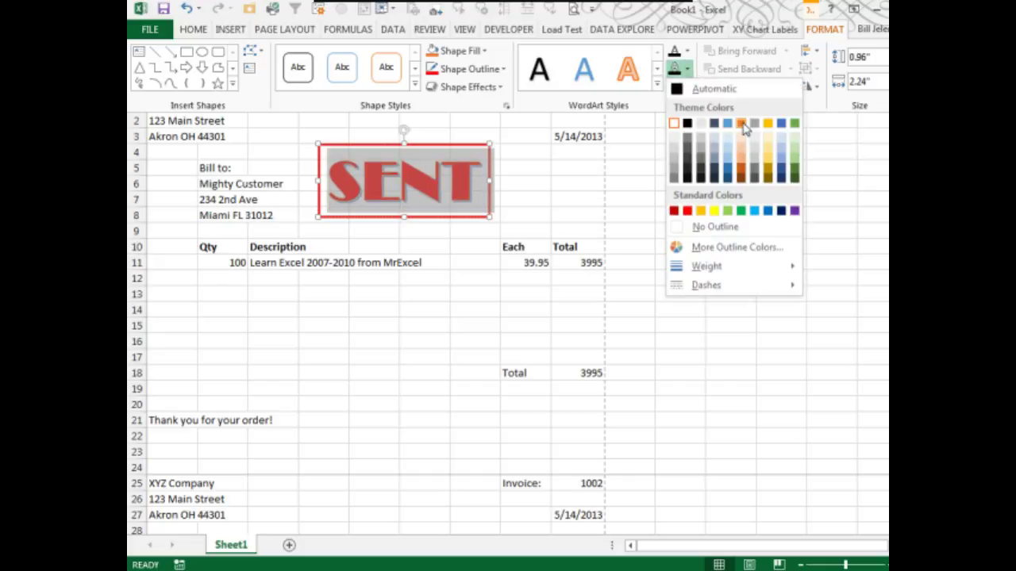
{"action": "left_click", "coordinate": [702, 211]}
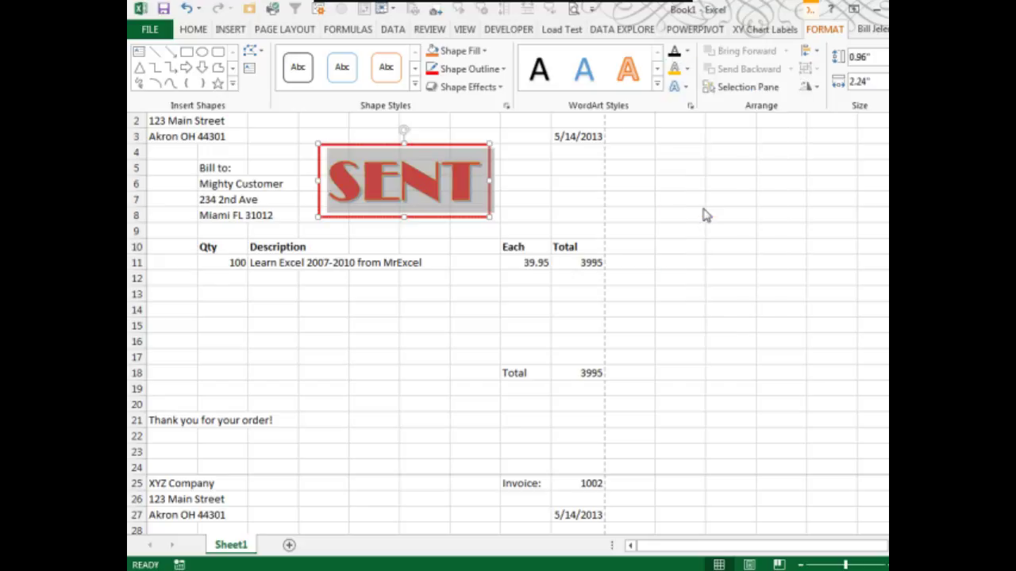
{"action": "key", "text": "ctrl+F1"}
{"action": "left_click", "coordinate": [458, 259]}
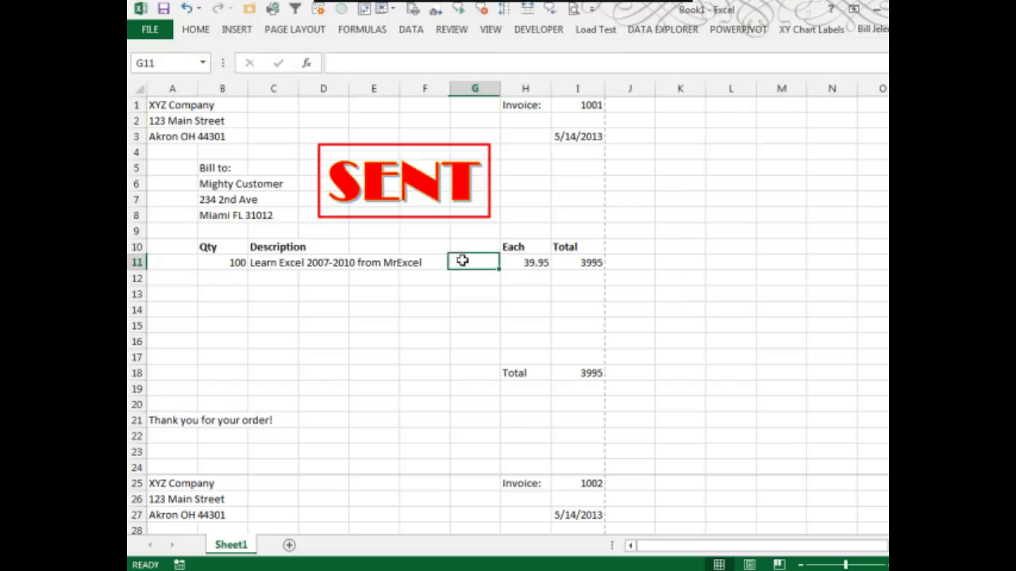
Step: Rotate the SENT stamp slightly counterclockwise so it slants upward, and deselect it
{"action": "left_click", "coordinate": [471, 218]}
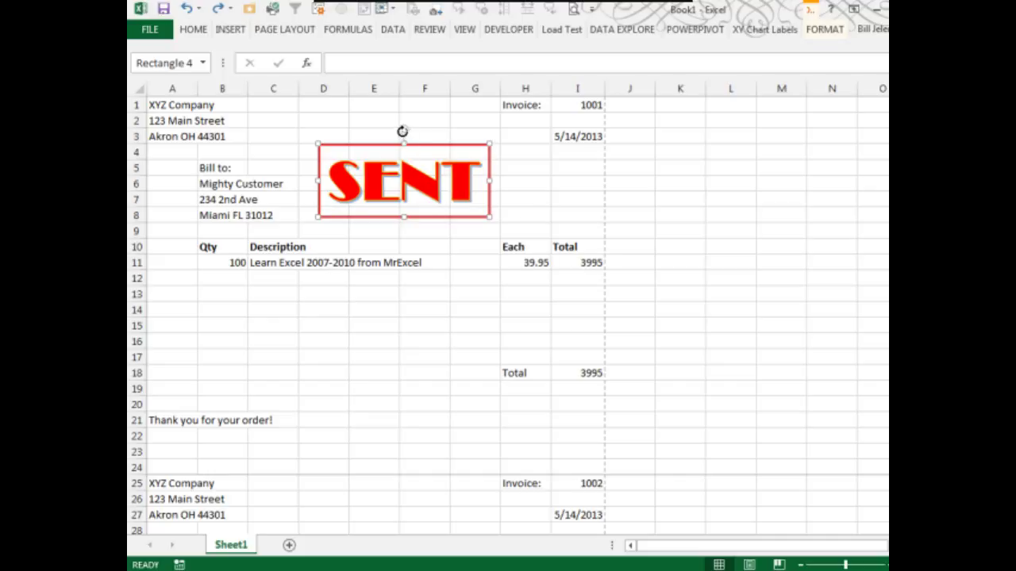
{"action": "left_click_drag", "start_coordinate": [403, 130], "coordinate": [384, 136]}
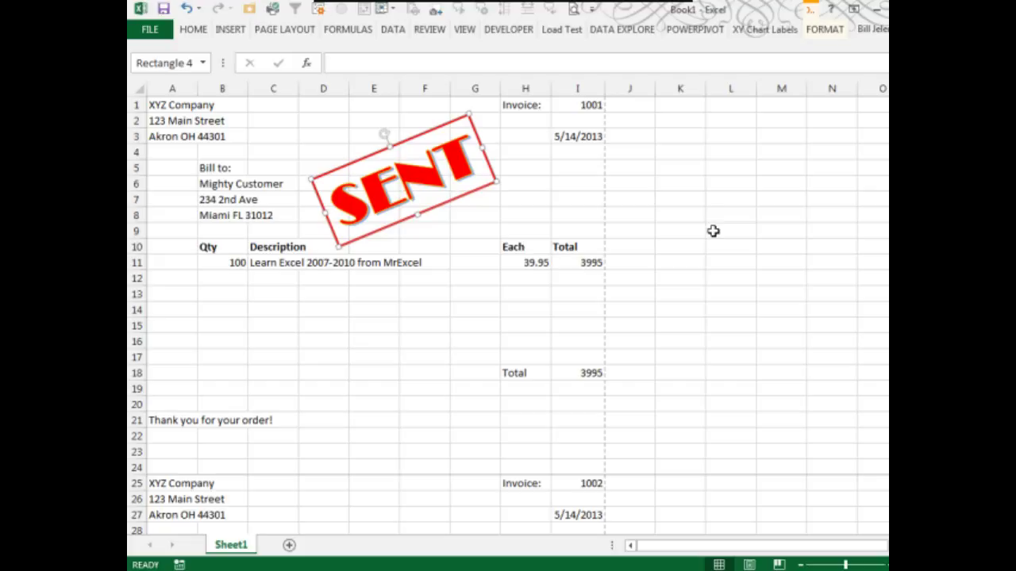
{"action": "left_click", "coordinate": [472, 344]}
Step: Paste copies of the SENT stamp onto the second invoice at D28 and the third invoice at D51
{"action": "scroll", "coordinate": [471, 353], "scroll_direction": "down", "scroll_amount": 4}
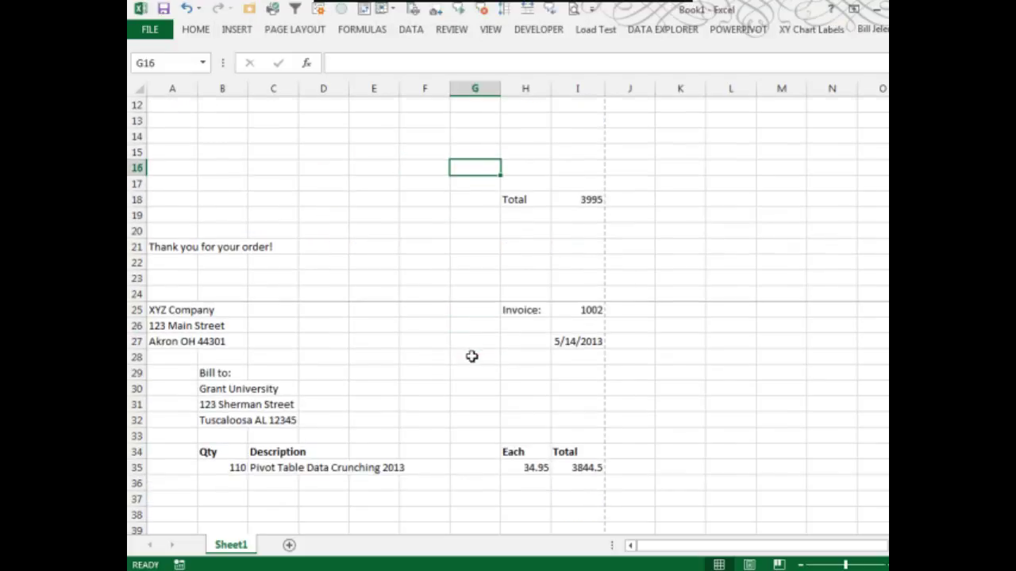
{"action": "left_click", "coordinate": [346, 356]}
{"action": "key", "text": "ctrl+v"}
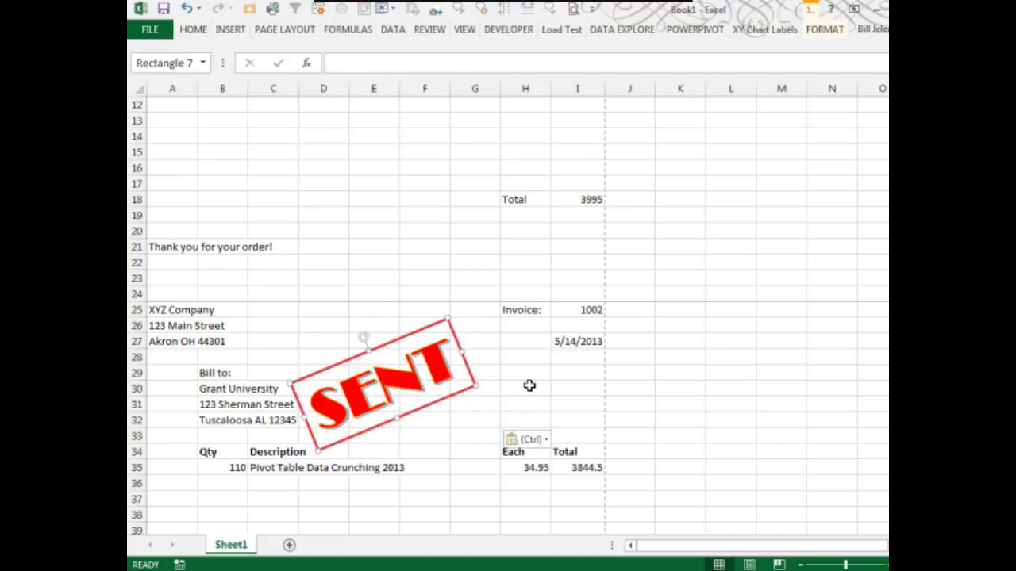
{"action": "scroll", "coordinate": [529, 386], "scroll_direction": "down", "scroll_amount": 15}
{"action": "scroll", "coordinate": [515, 379], "scroll_direction": "up", "scroll_amount": 4}
{"action": "left_click", "coordinate": [337, 201]}
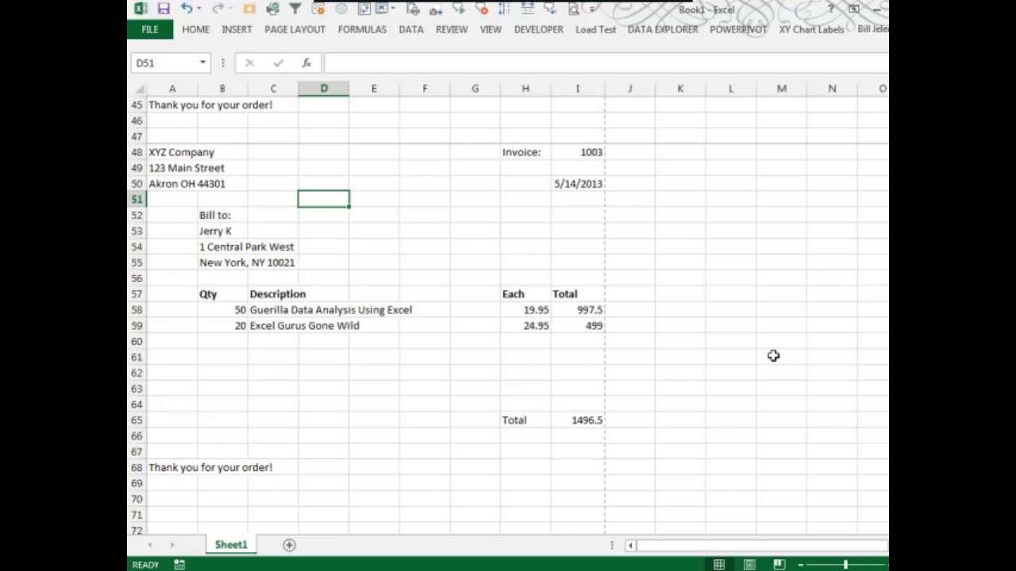
{"action": "key", "text": "ctrl+v"}
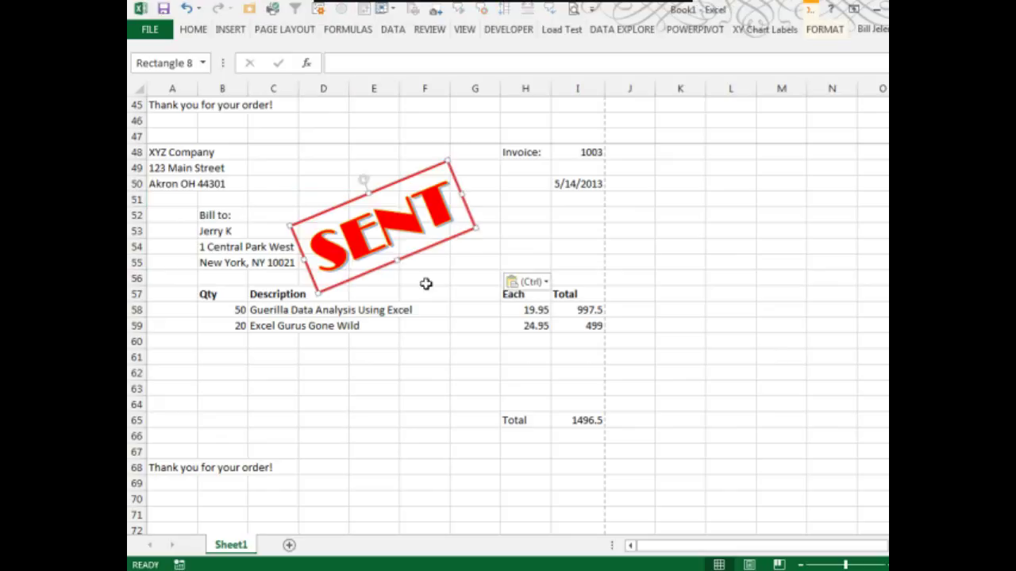
Step: Replace the lettering of the third invoice's SENT stamp with PAID and set its font to Aharoni
{"action": "left_click_drag", "start_coordinate": [320, 250], "coordinate": [455, 224]}
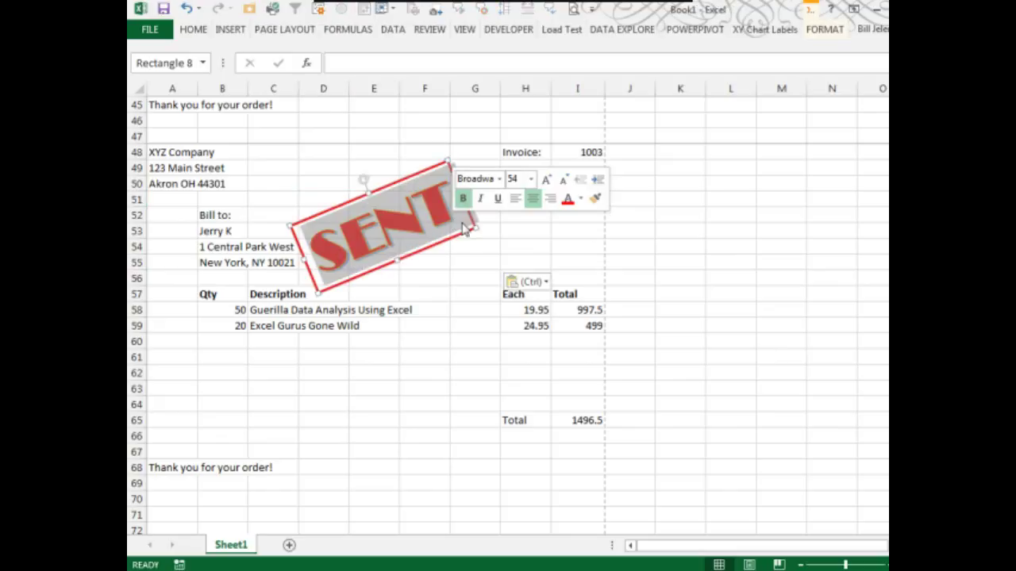
{"action": "type", "text": "PAID"}
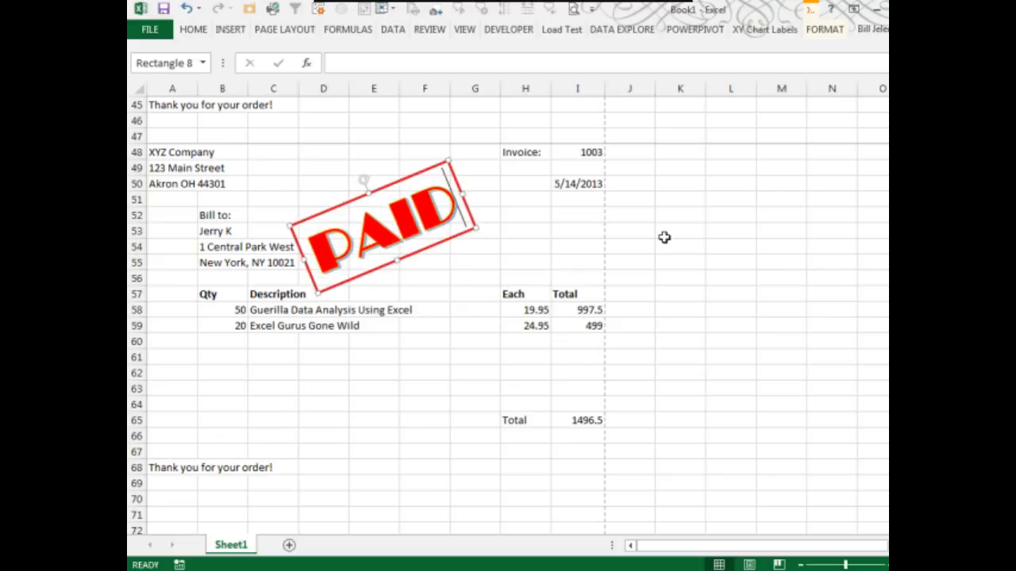
{"action": "key", "text": "shift+Left"}
{"action": "key", "text": "shift+Left"}
{"action": "key", "text": "shift+Left"}
{"action": "key", "text": "shift+Left"}
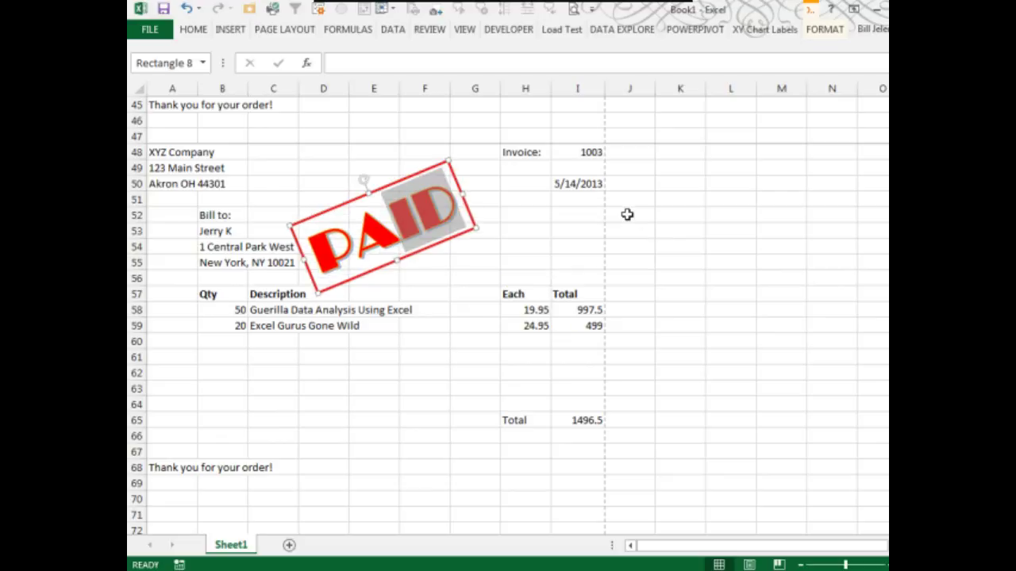
{"action": "left_click", "coordinate": [193, 30]}
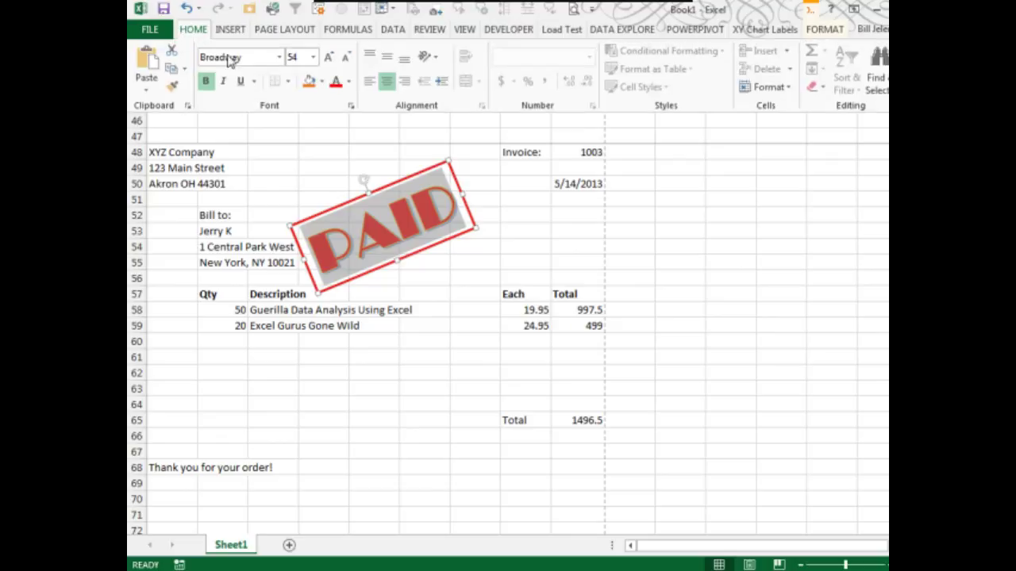
{"action": "left_click", "coordinate": [279, 58]}
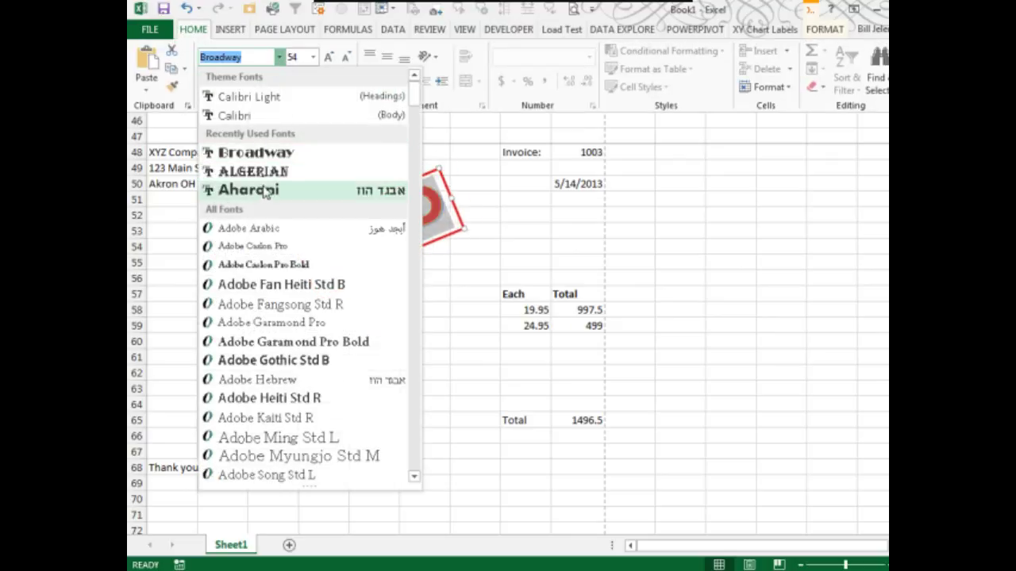
{"action": "left_click", "coordinate": [263, 190]}
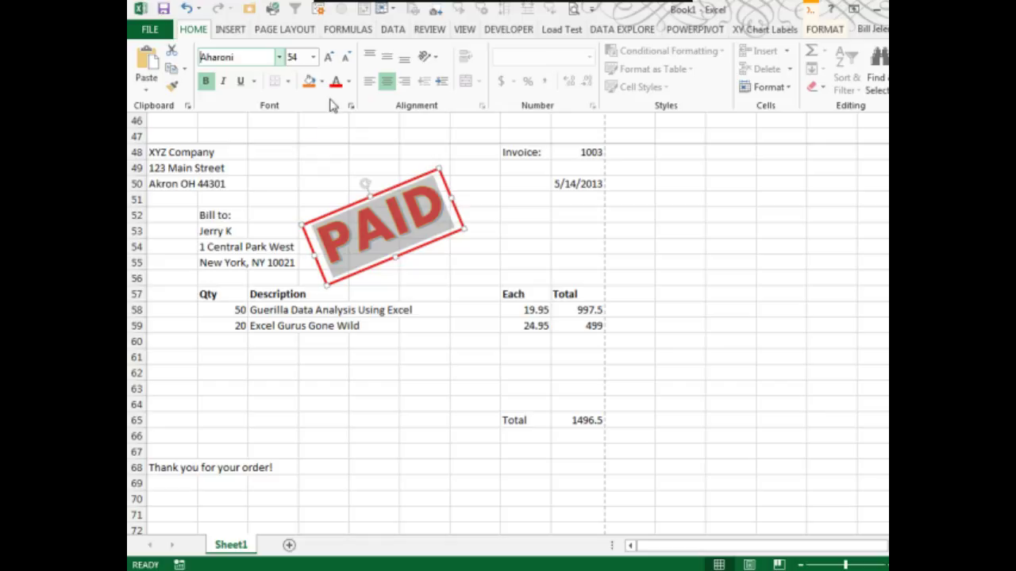
Step: Color the PAID lettering with the theme green and deselect the stamp
{"action": "left_click", "coordinate": [351, 85]}
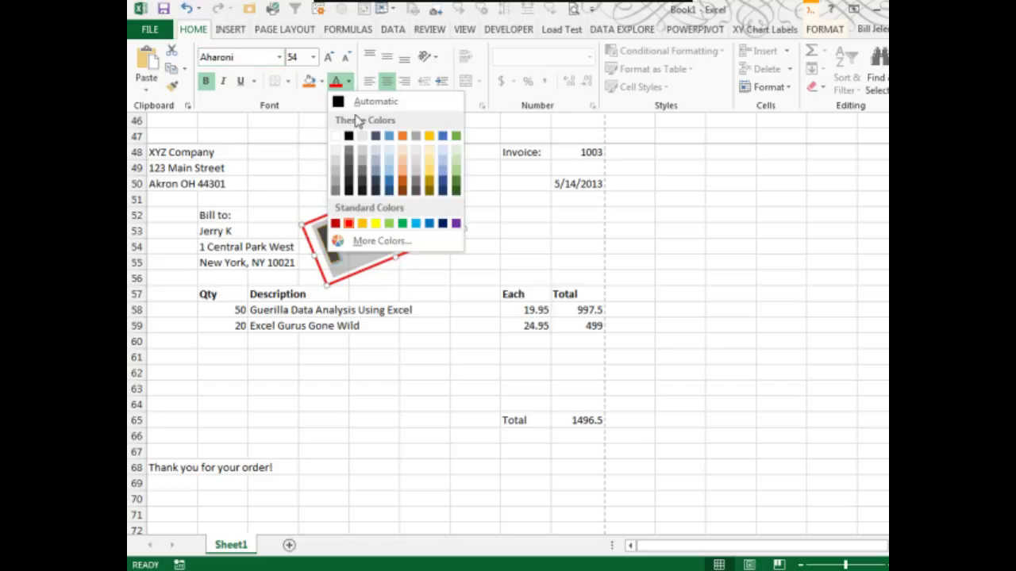
{"action": "left_click", "coordinate": [455, 136]}
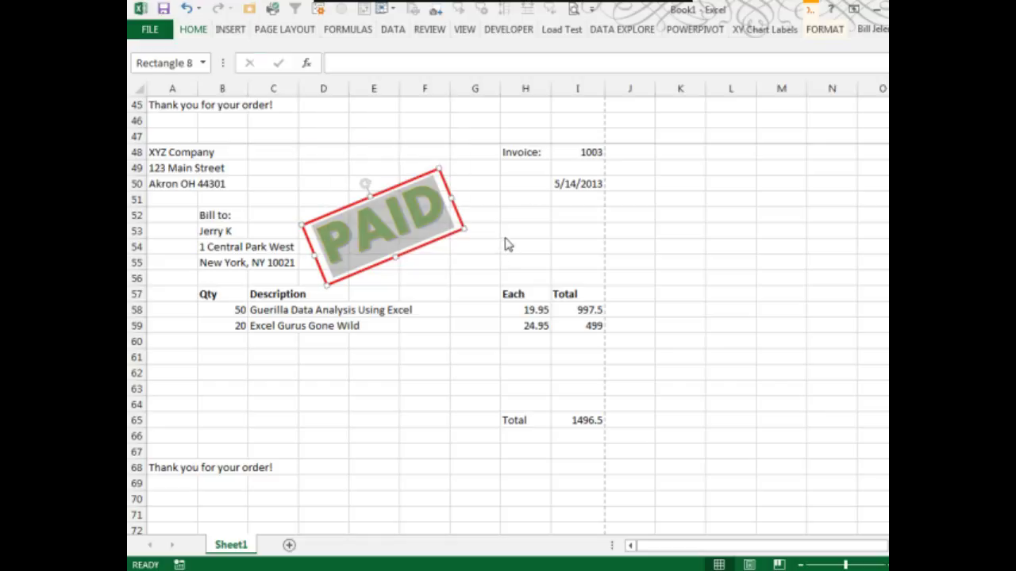
{"action": "left_click", "coordinate": [441, 276]}
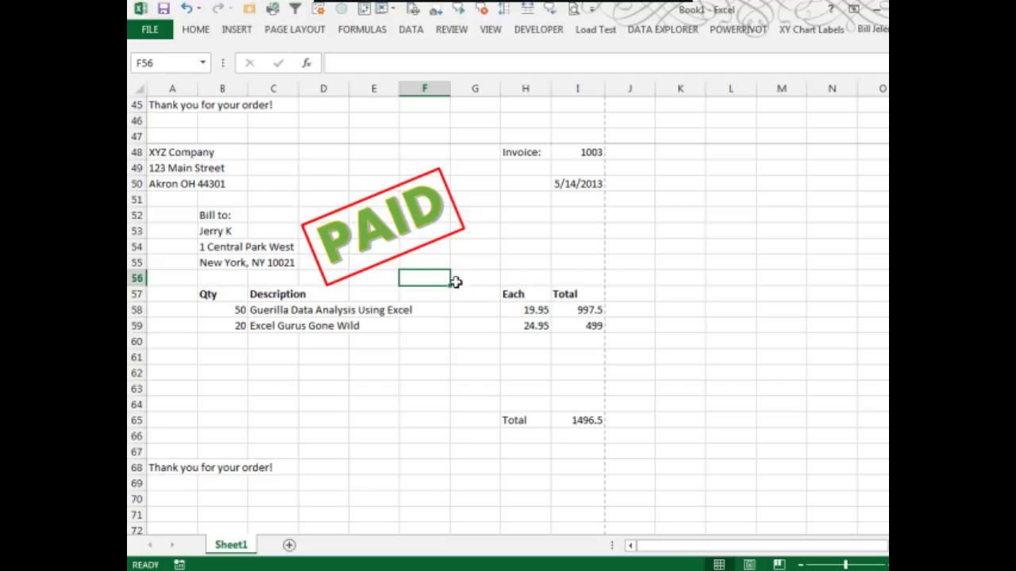
Step: Change the shape outline of the PAID stamp on the third invoice to the theme blue
{"action": "left_click", "coordinate": [416, 250]}
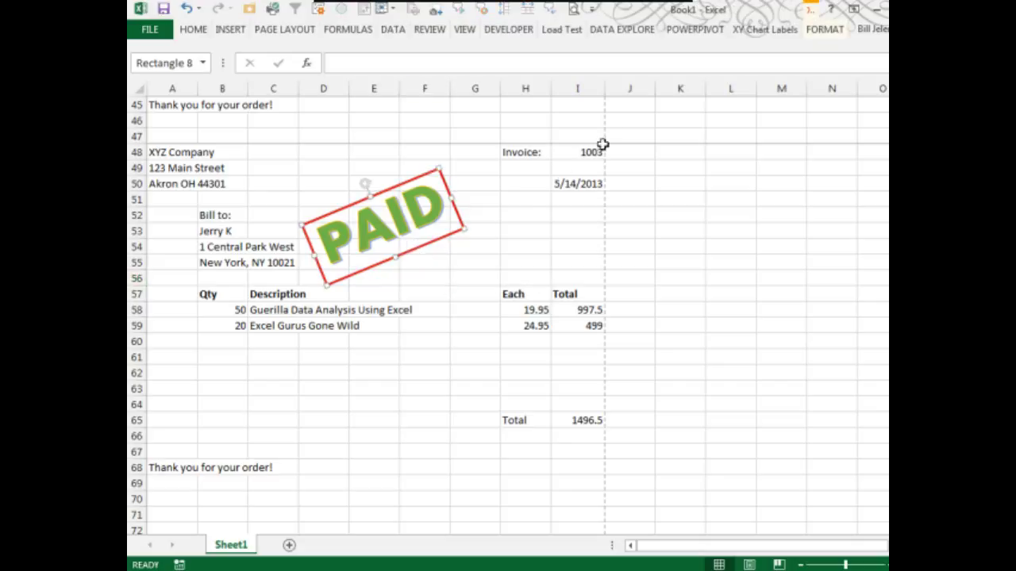
{"action": "left_click", "coordinate": [823, 32]}
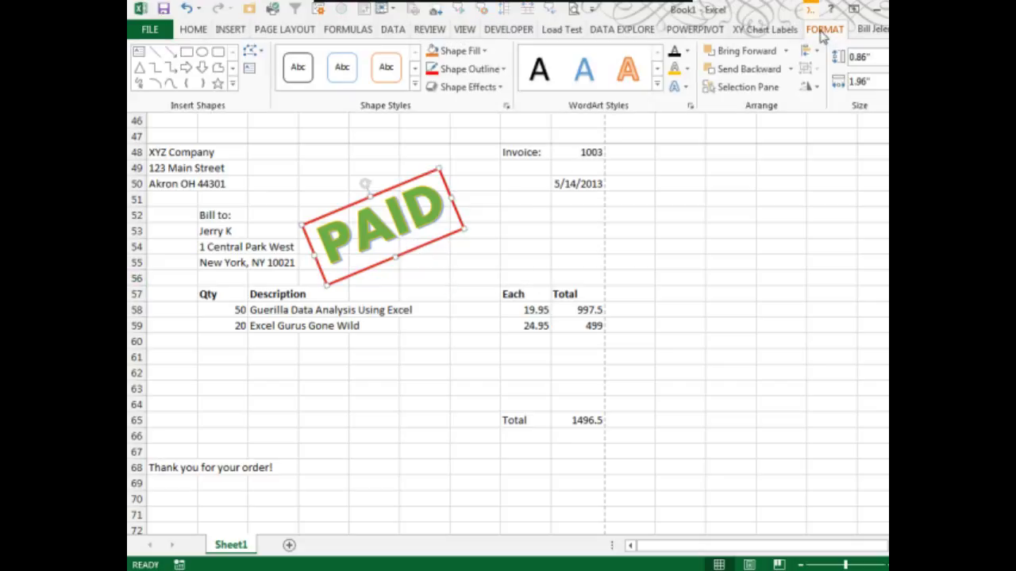
{"action": "left_click", "coordinate": [490, 71]}
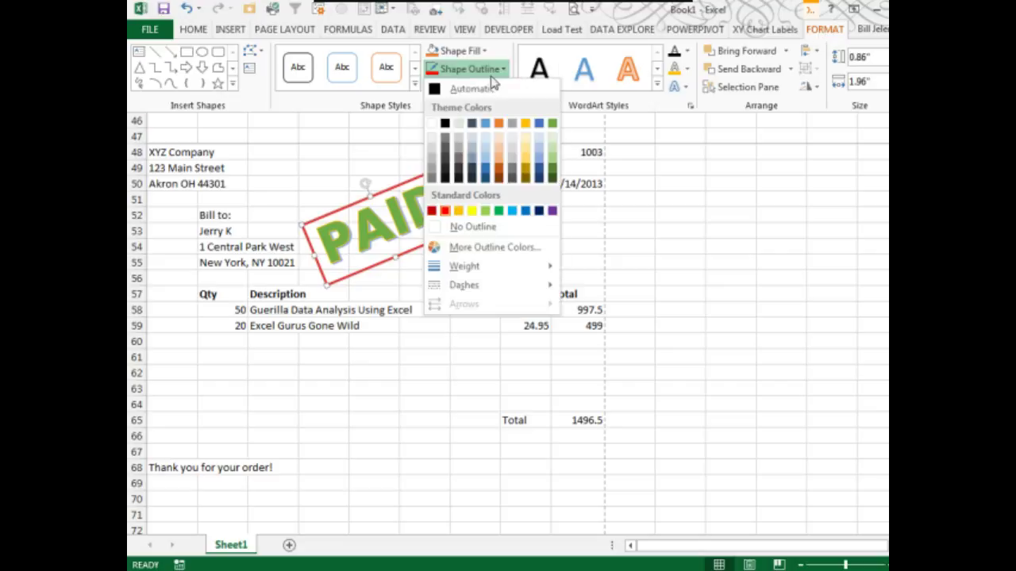
{"action": "left_click", "coordinate": [538, 125]}
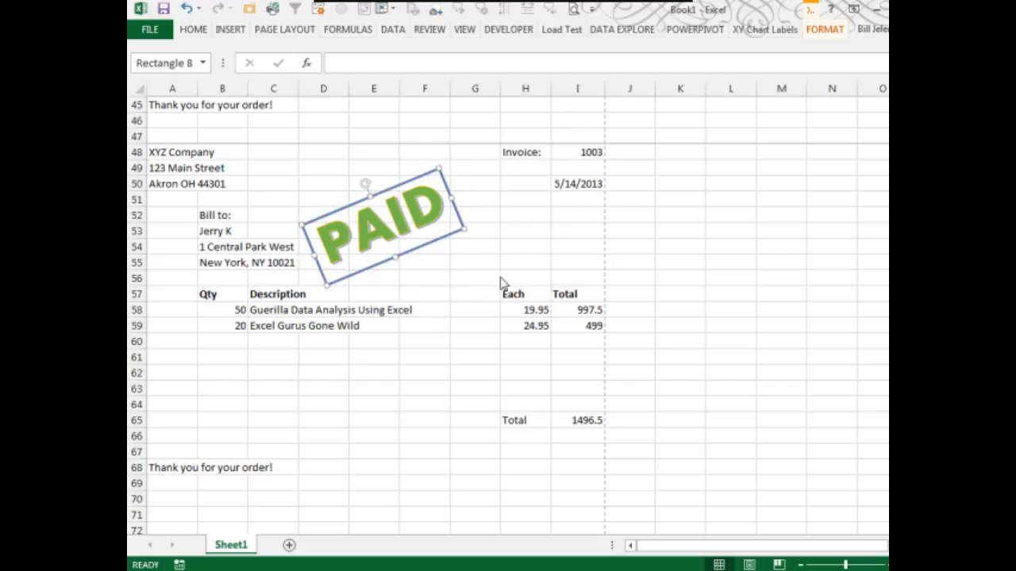
Step: Deselect the PAID stamp and review the stamps on the invoices throughout the sheet
{"action": "scroll", "coordinate": [520, 268], "scroll_direction": "up", "scroll_amount": 6}
{"action": "scroll", "coordinate": [521, 268], "scroll_direction": "down", "scroll_amount": 6}
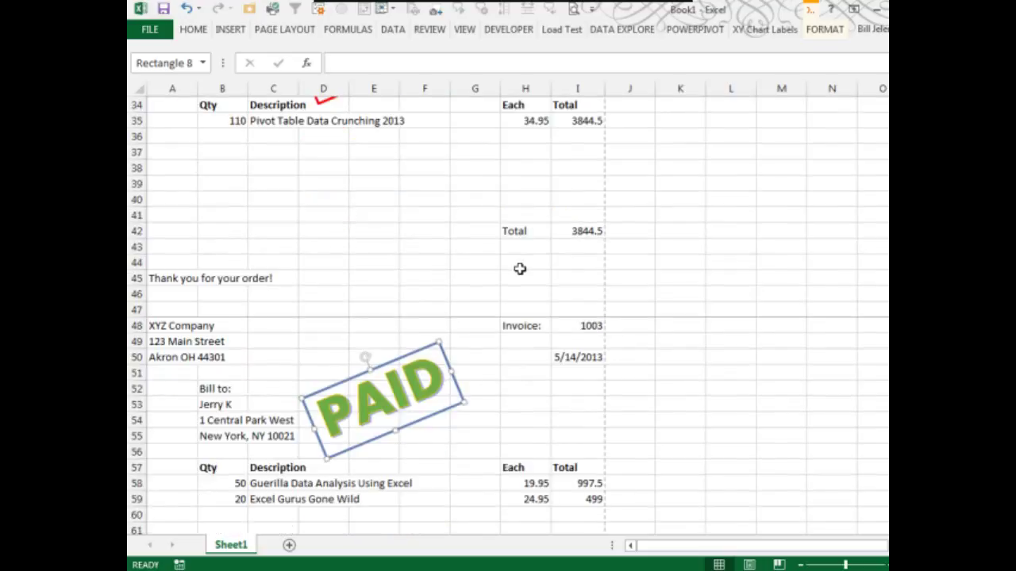
{"action": "scroll", "coordinate": [516, 270], "scroll_direction": "down", "scroll_amount": 4}
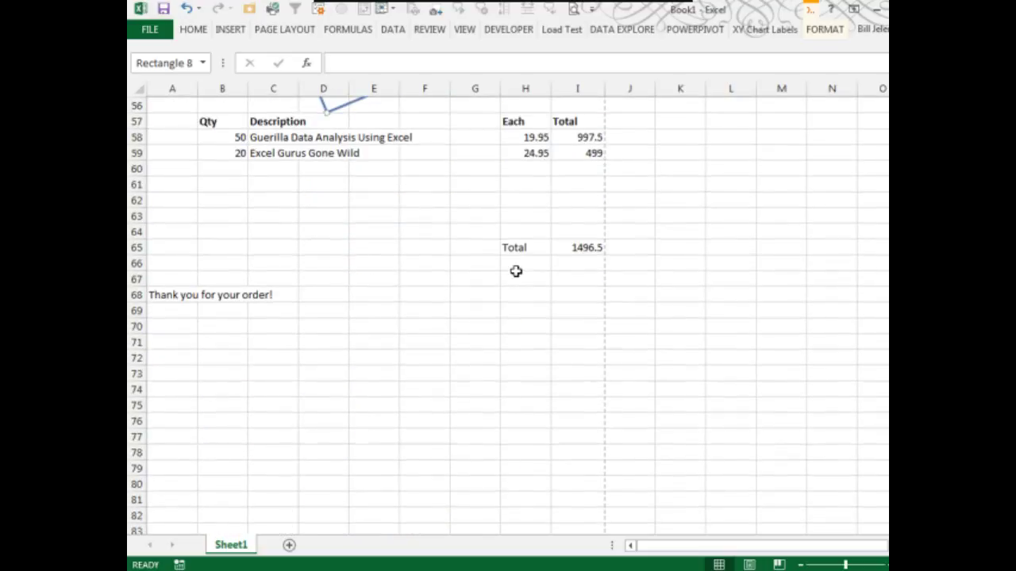
{"action": "left_click", "coordinate": [441, 248]}
{"action": "scroll", "coordinate": [546, 235], "scroll_direction": "down", "scroll_amount": 4}
{"action": "scroll", "coordinate": [546, 235], "scroll_direction": "up", "scroll_amount": 18}
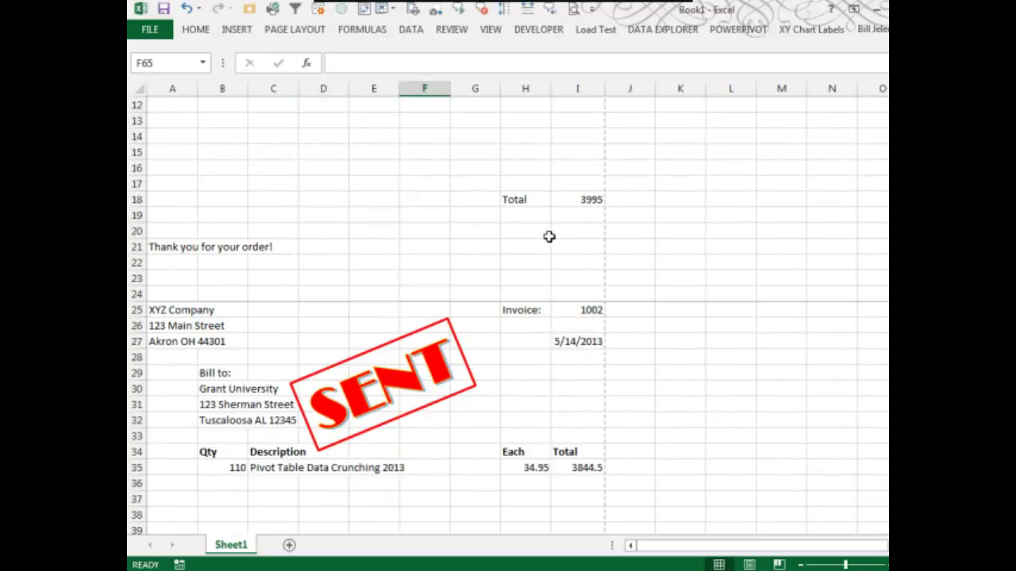
{"action": "scroll", "coordinate": [596, 262], "scroll_direction": "up", "scroll_amount": 4}
{"action": "scroll", "coordinate": [595, 262], "scroll_direction": "down", "scroll_amount": 11}
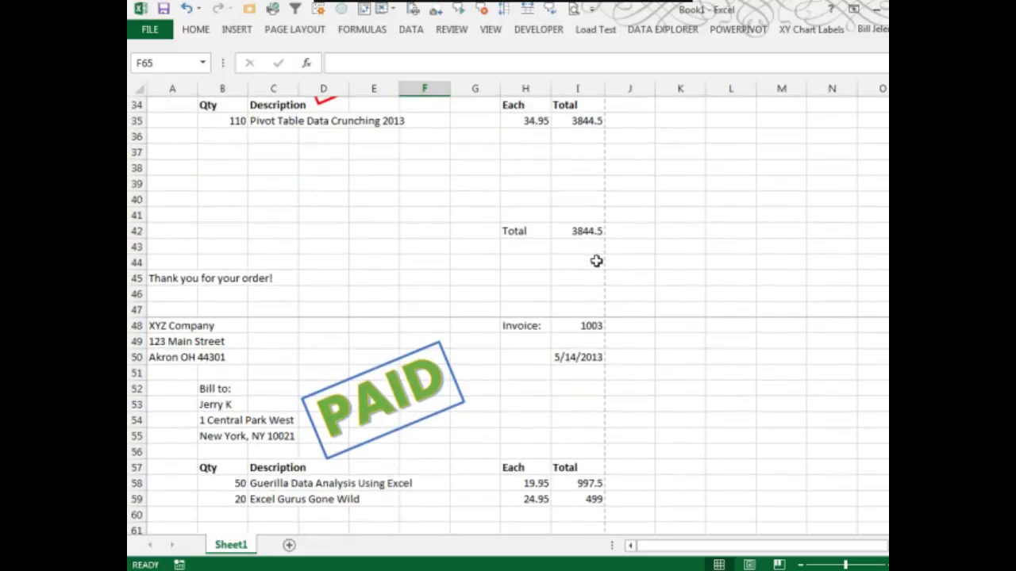